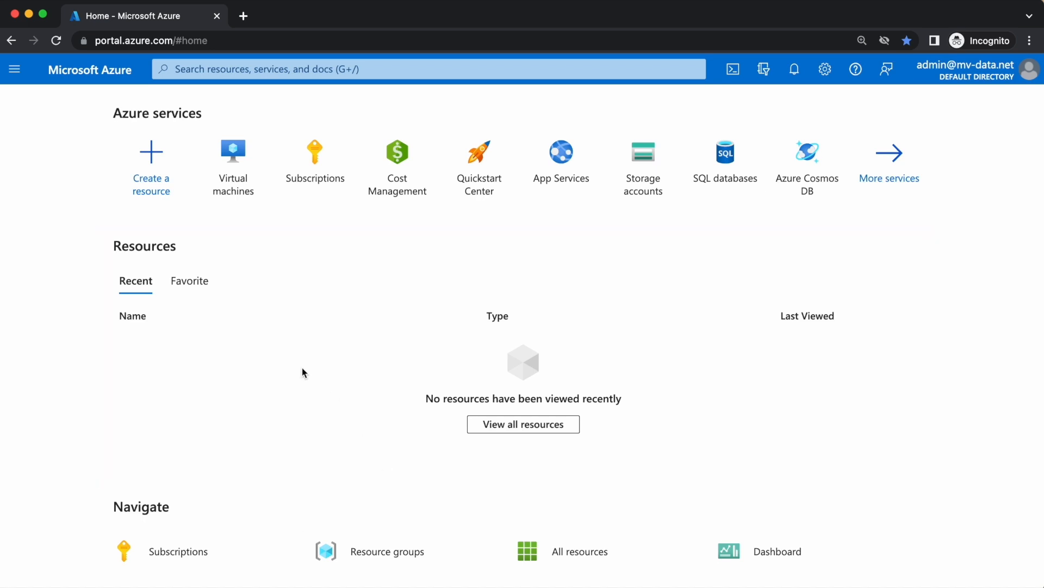
Step: Look over the lower sections of the portal home page and the signed-in account's menu
scroll(303, 368, "down", 3)
scroll(302, 367, "down", 3)
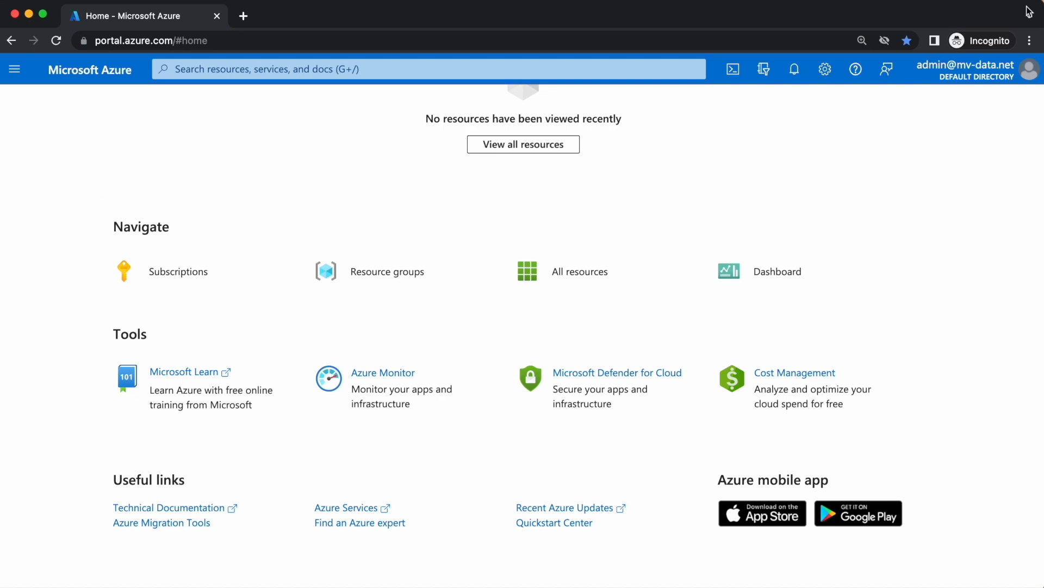
left_click(962, 75)
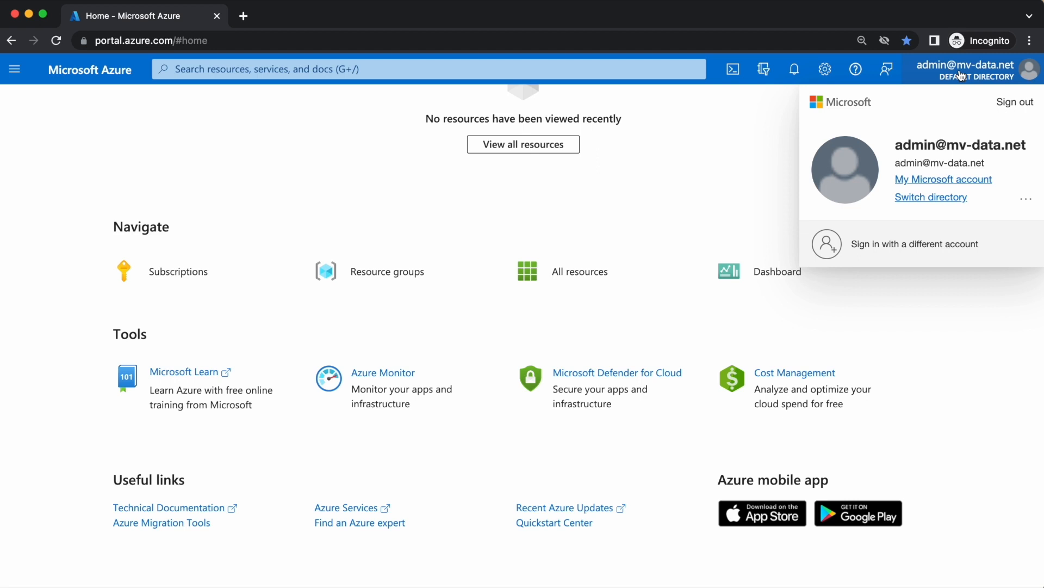
left_click(961, 75)
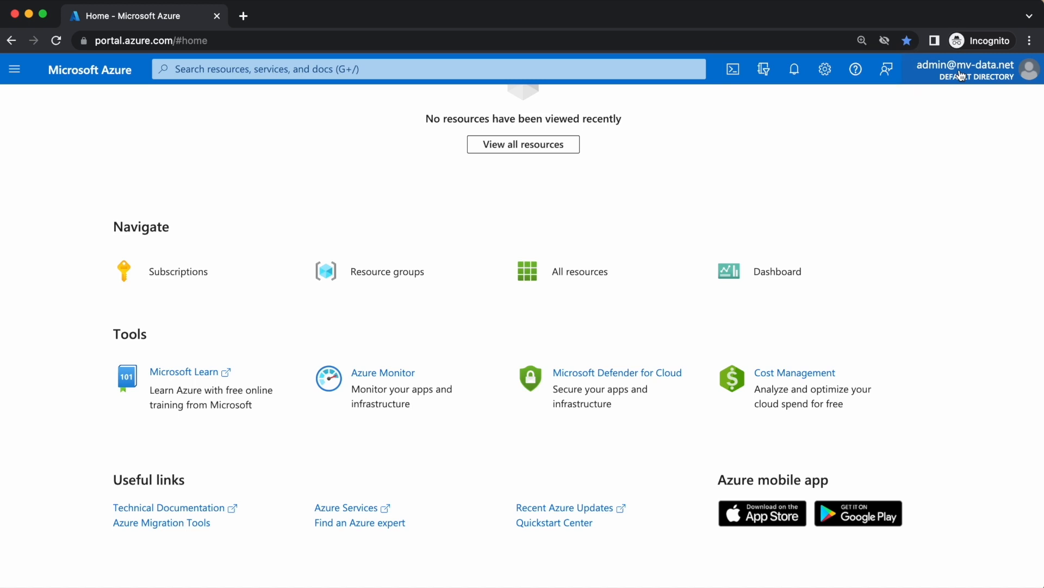
Step: View the header tools one by one: Cloud Shell, portal settings, support and troubleshooting, and feedback, leaving each closed
left_click(732, 69)
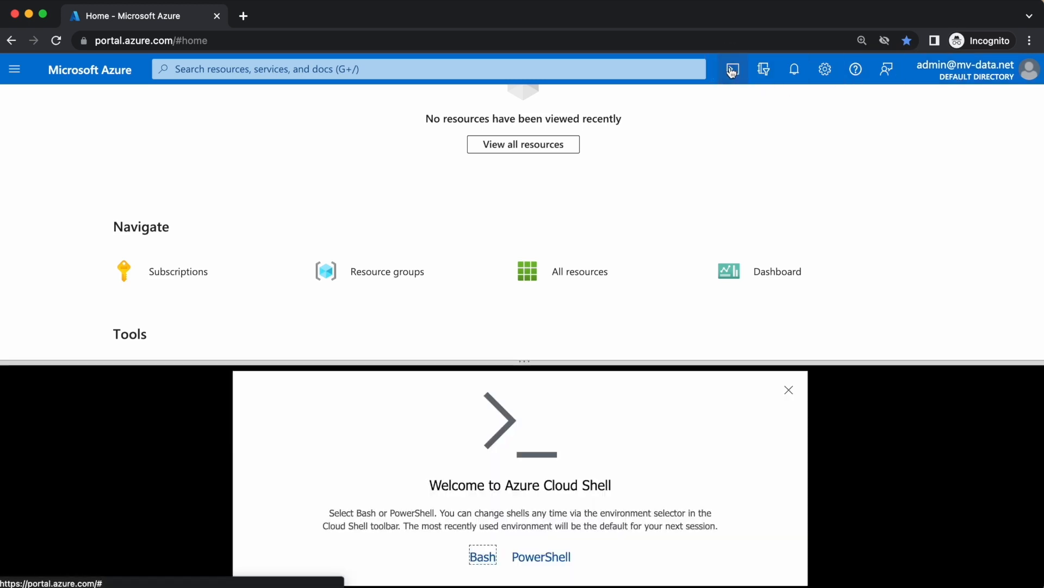
left_click(788, 401)
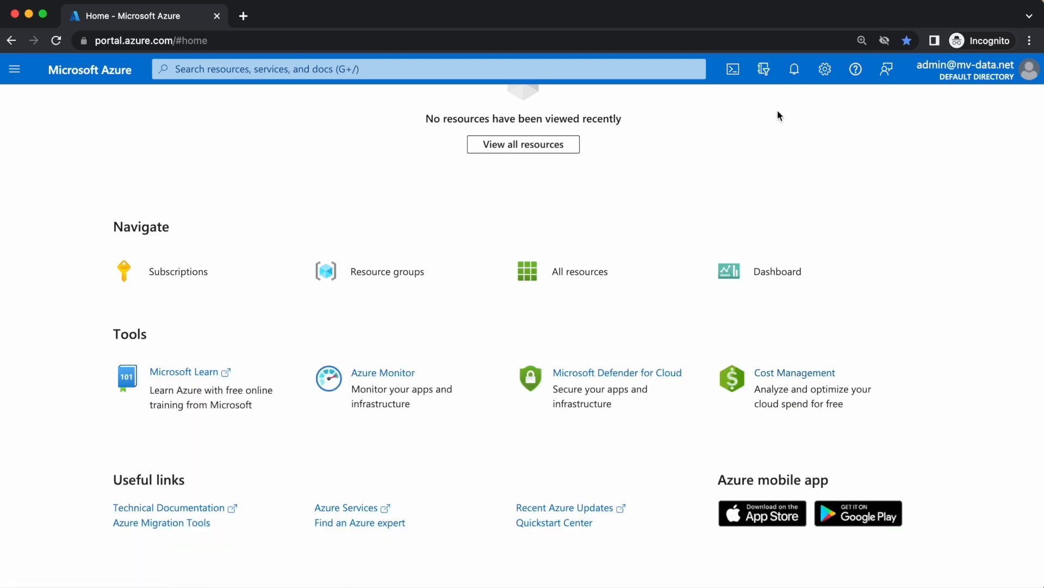
left_click(819, 76)
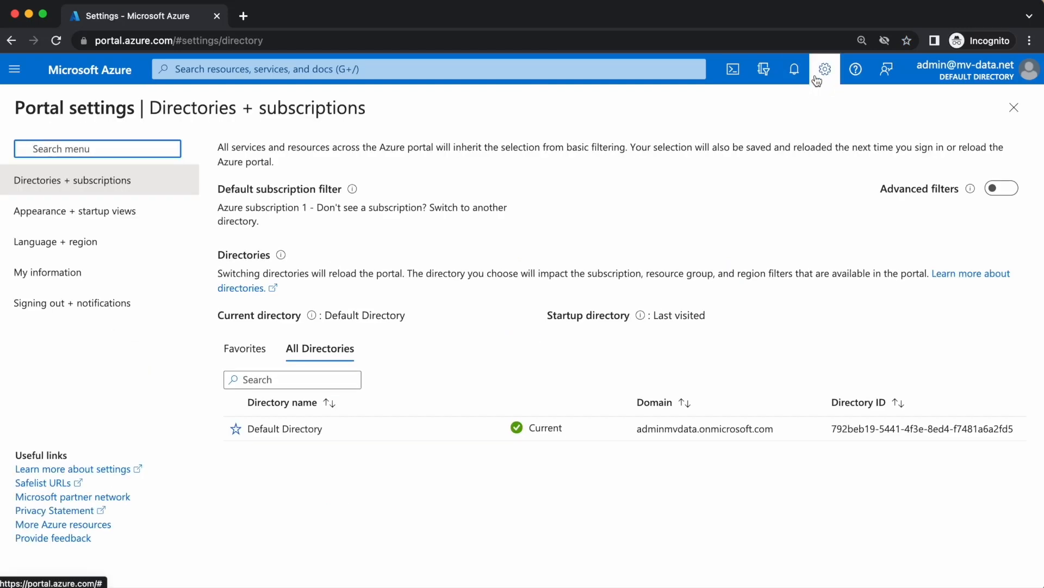
left_click(857, 75)
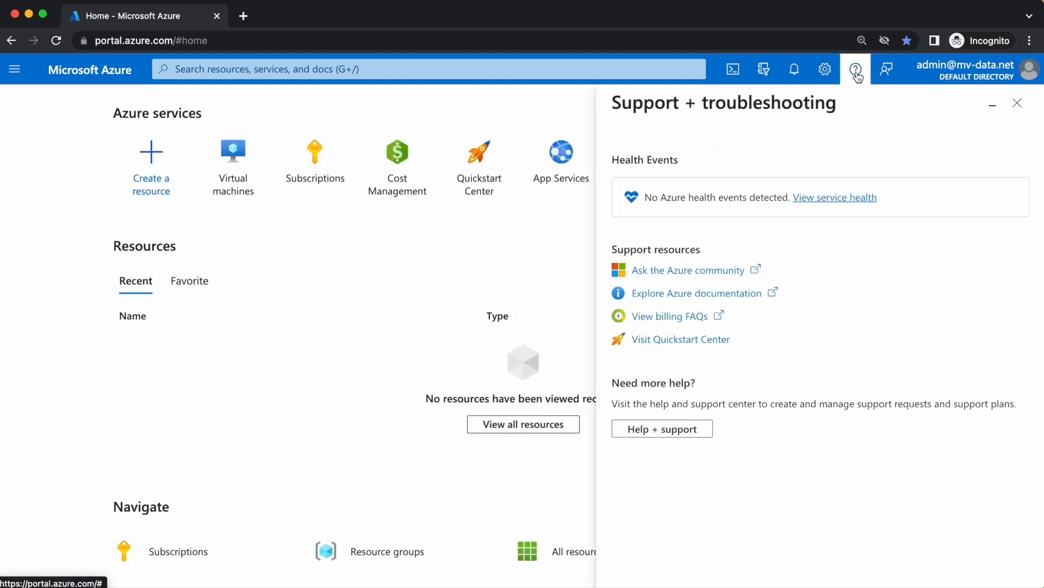
left_click(878, 75)
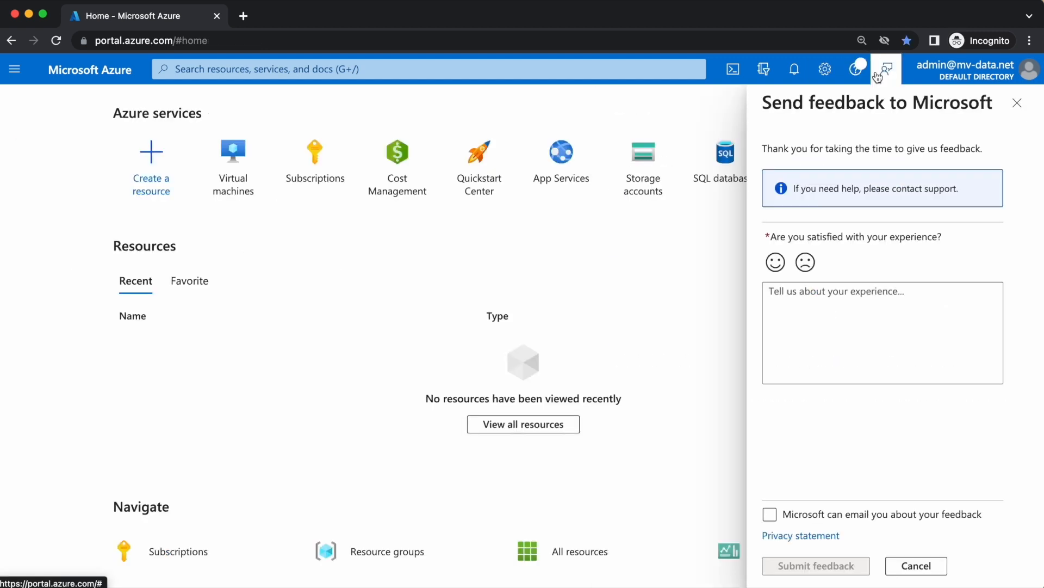
left_click(877, 75)
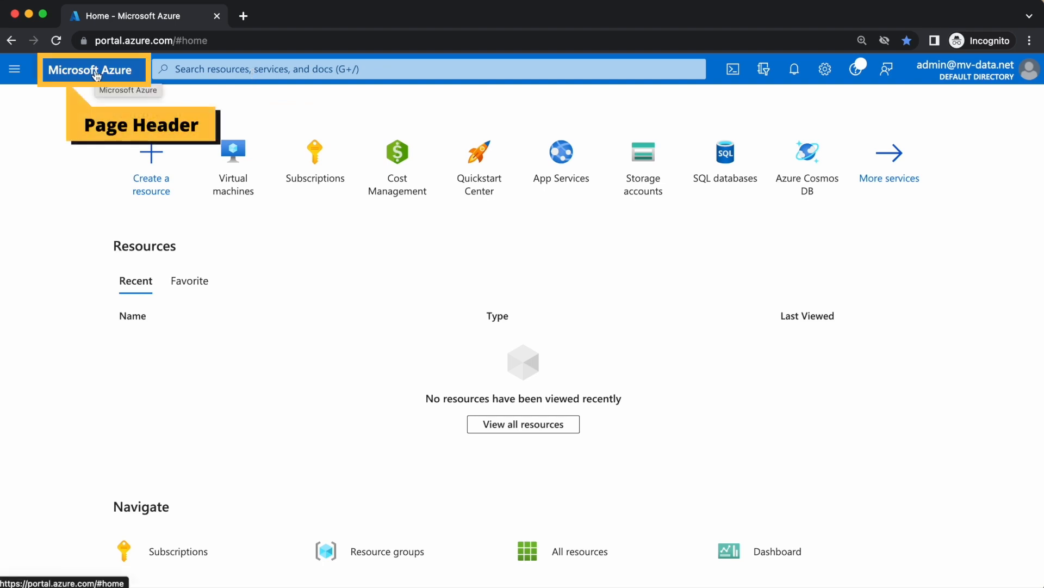
Step: Show the portal menu to examine its entries and favorites, and hide it again
left_click(14, 70)
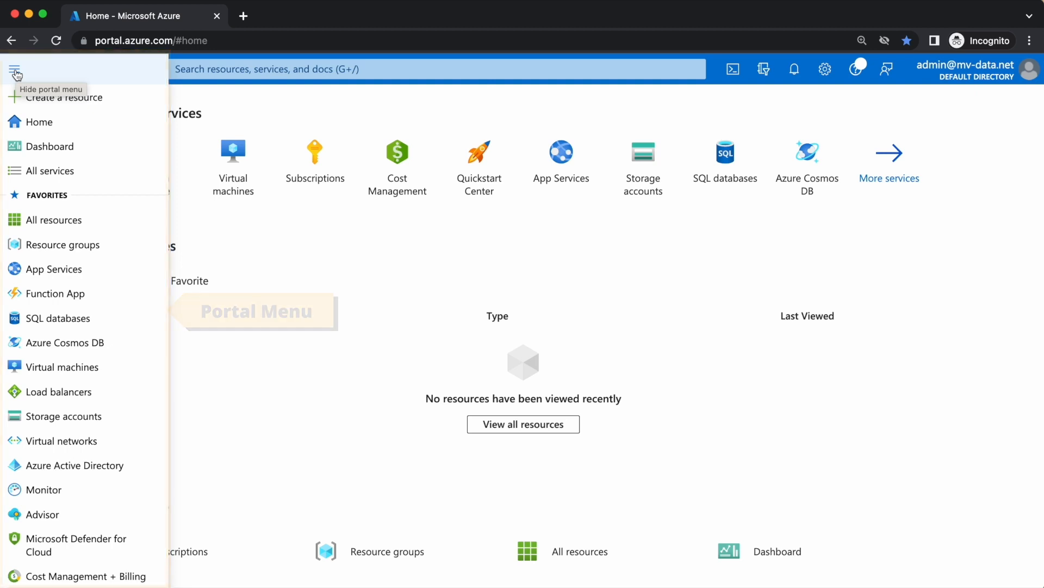
left_click(16, 75)
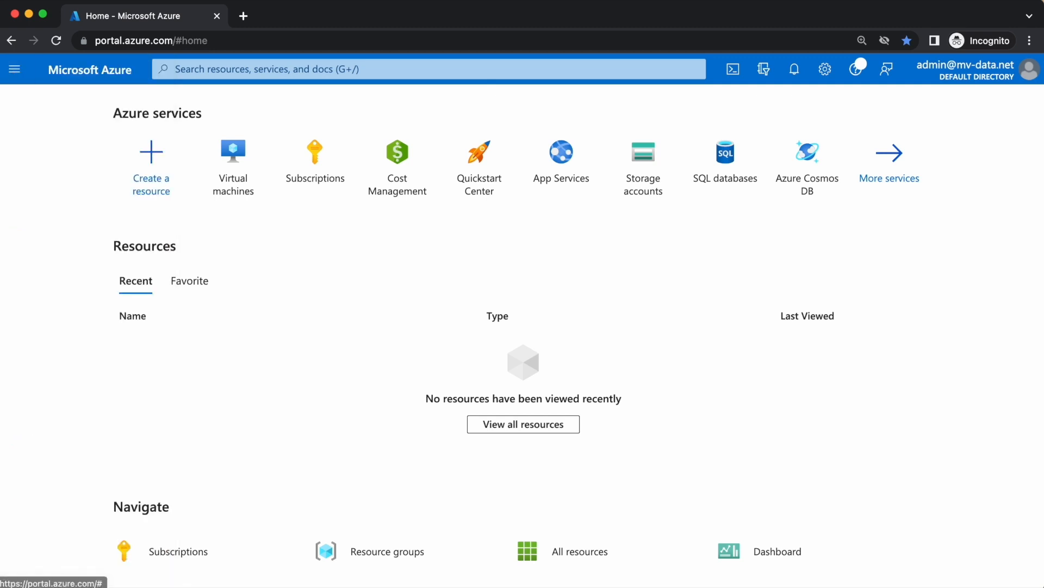
left_click(20, 82)
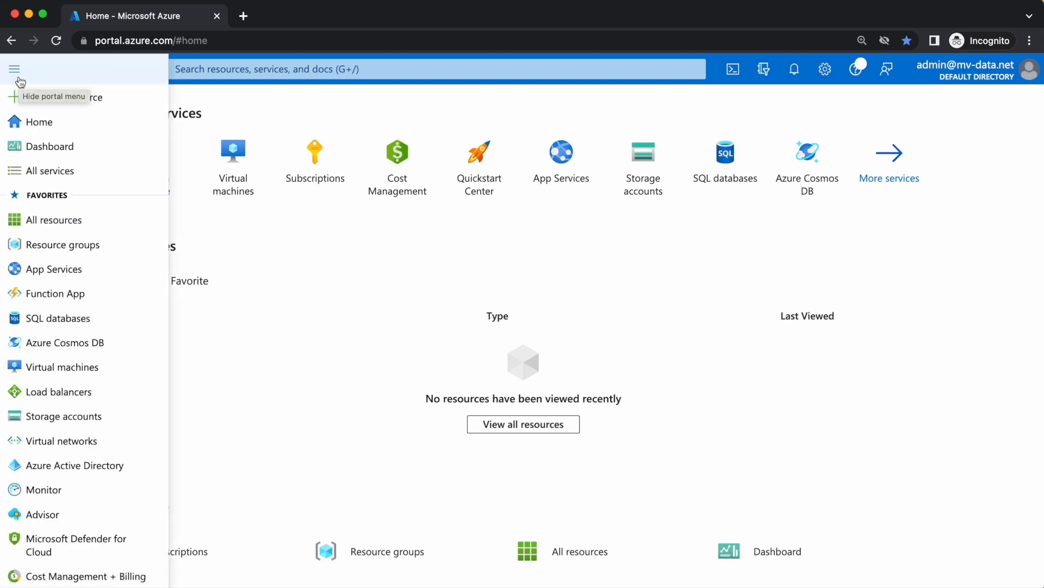
left_click(20, 82)
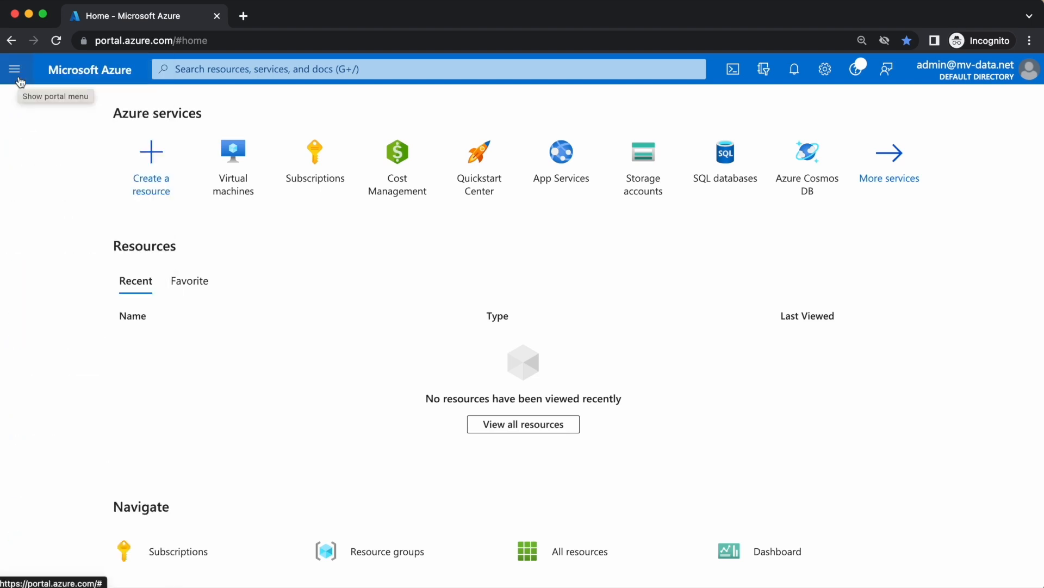
Step: Set the portal's menu behavior to Docked in the appearance settings and apply the change
left_click(817, 80)
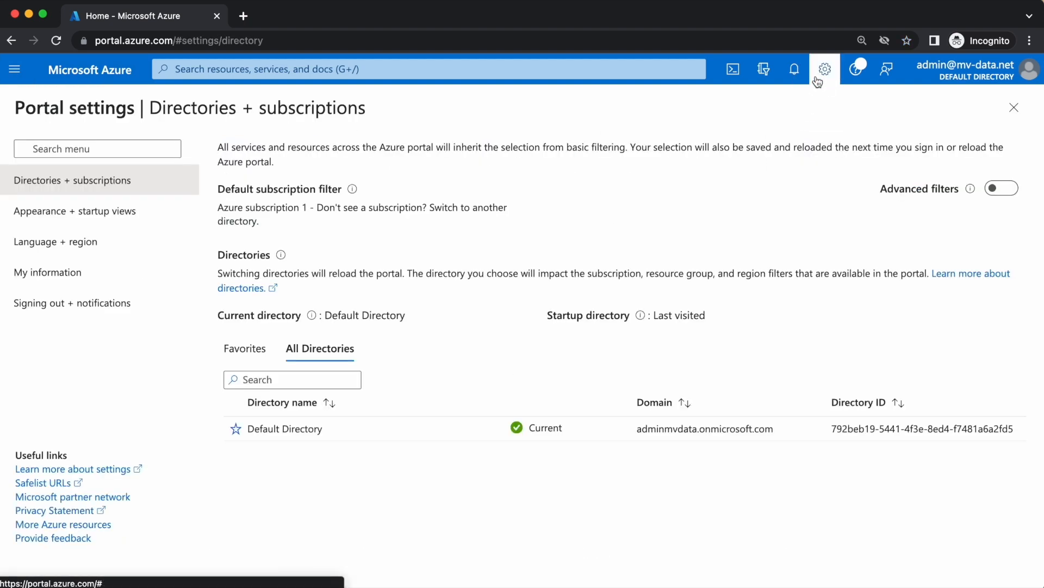
left_click(138, 219)
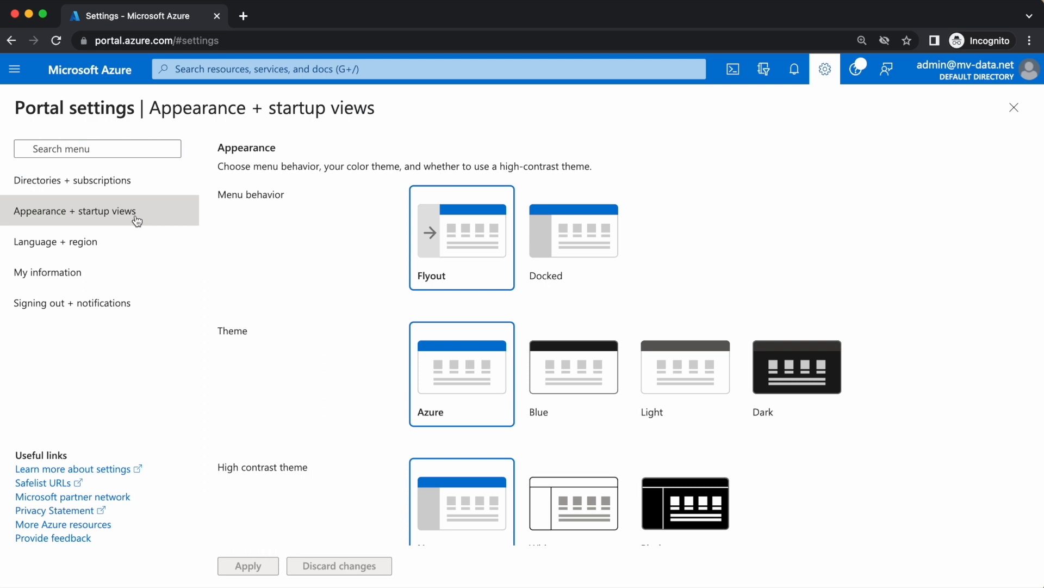
left_click(581, 237)
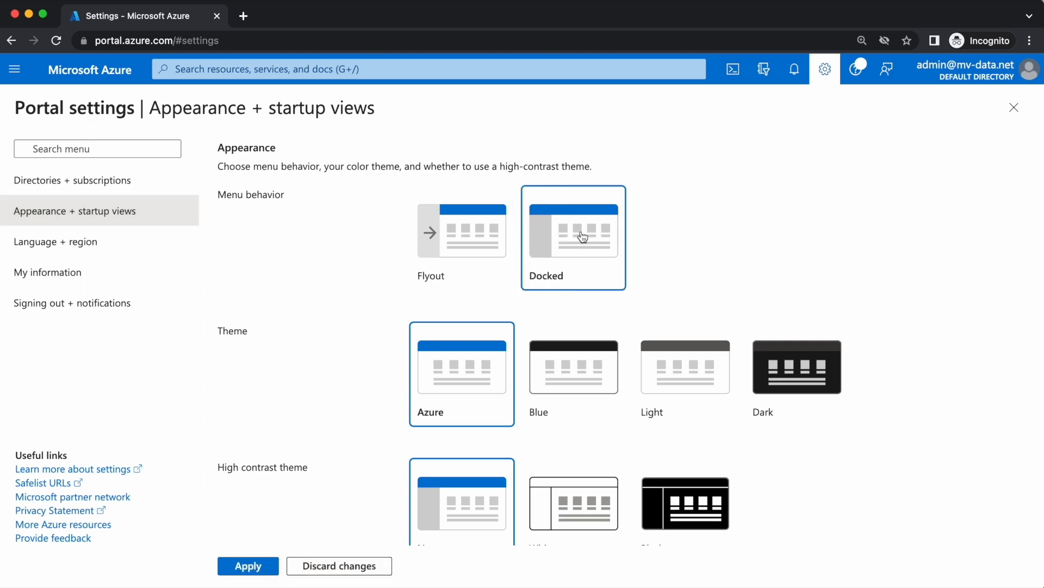
left_click(237, 568)
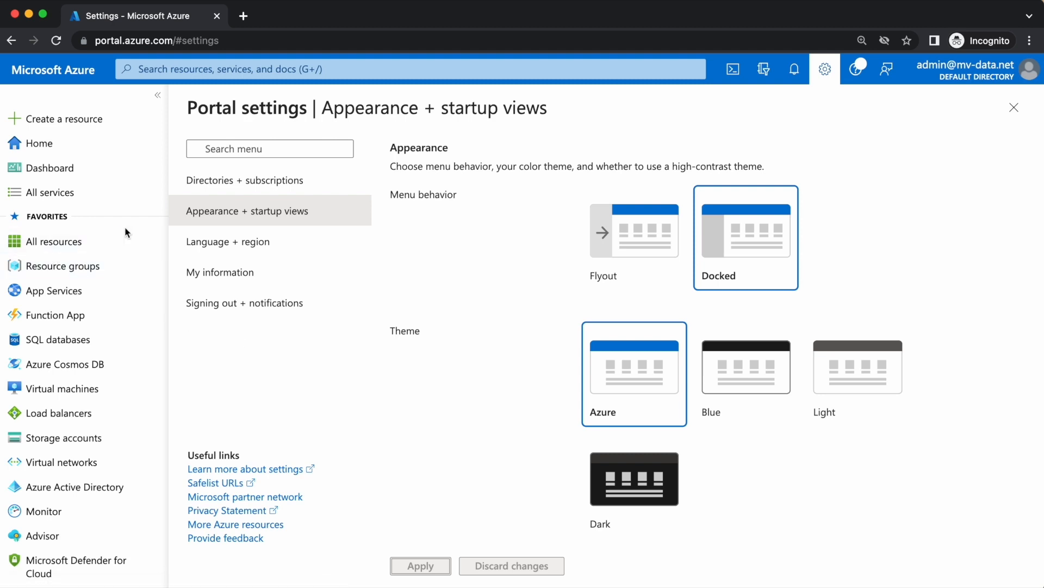
Step: Collapse and re-expand the docked portal menu, and return to the portal home page
left_click(158, 95)
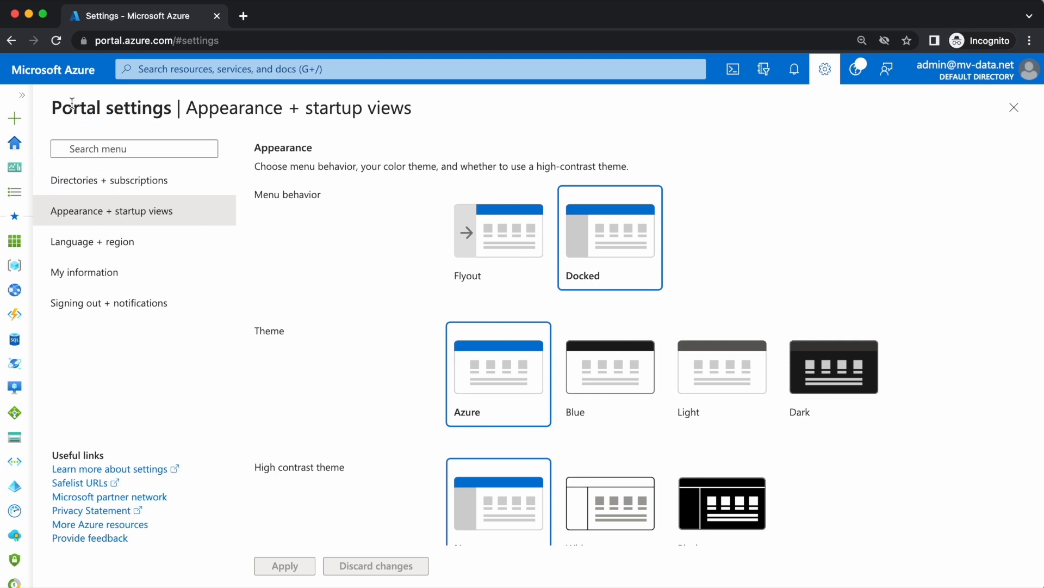
left_click(24, 101)
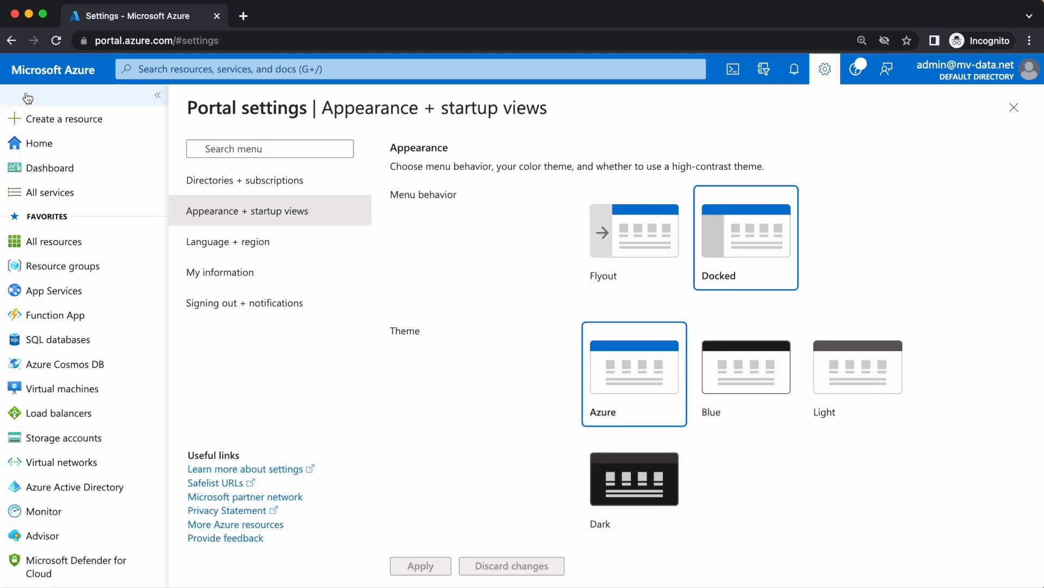
left_click(38, 77)
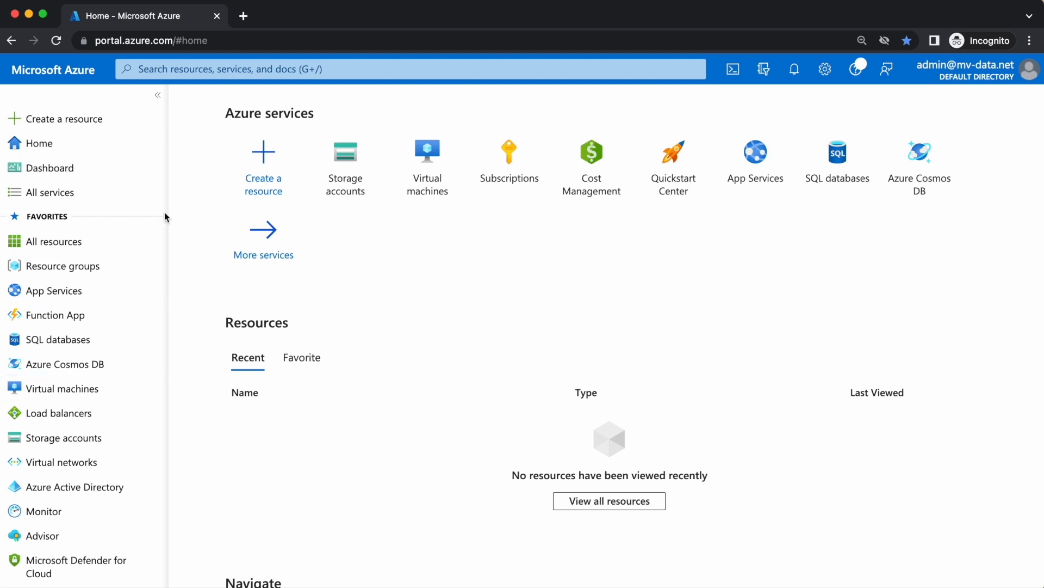
Step: Find the Storage accounts service by searching for "storage" and begin creating a new storage account
left_click(166, 72)
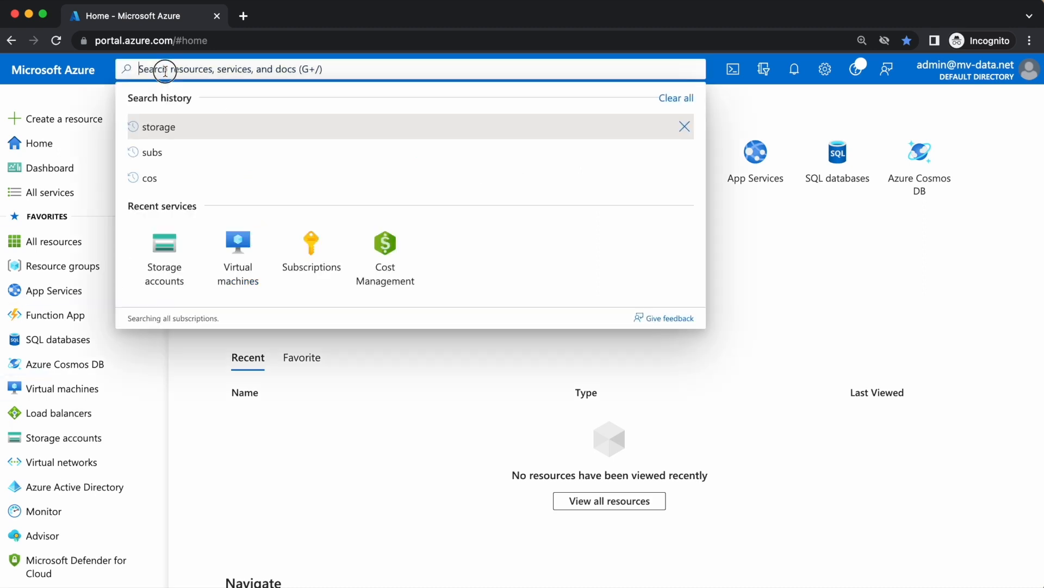
type("storage")
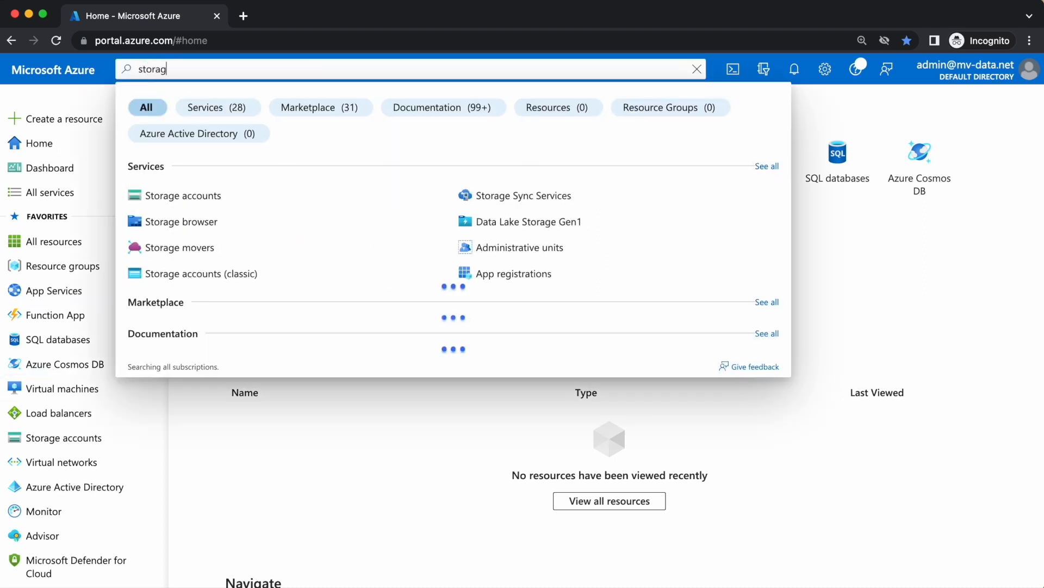
left_click(174, 201)
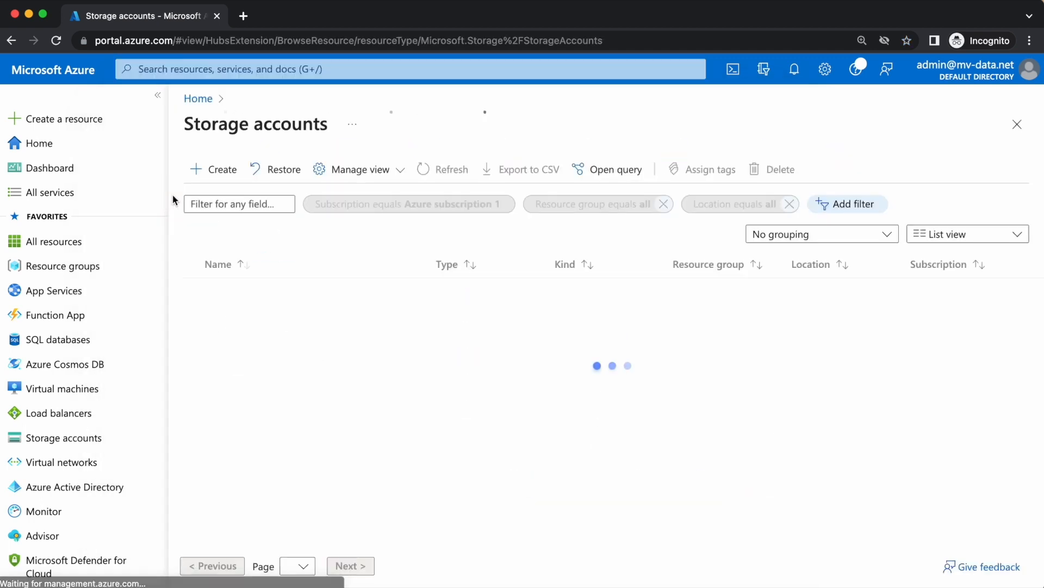
left_click(207, 174)
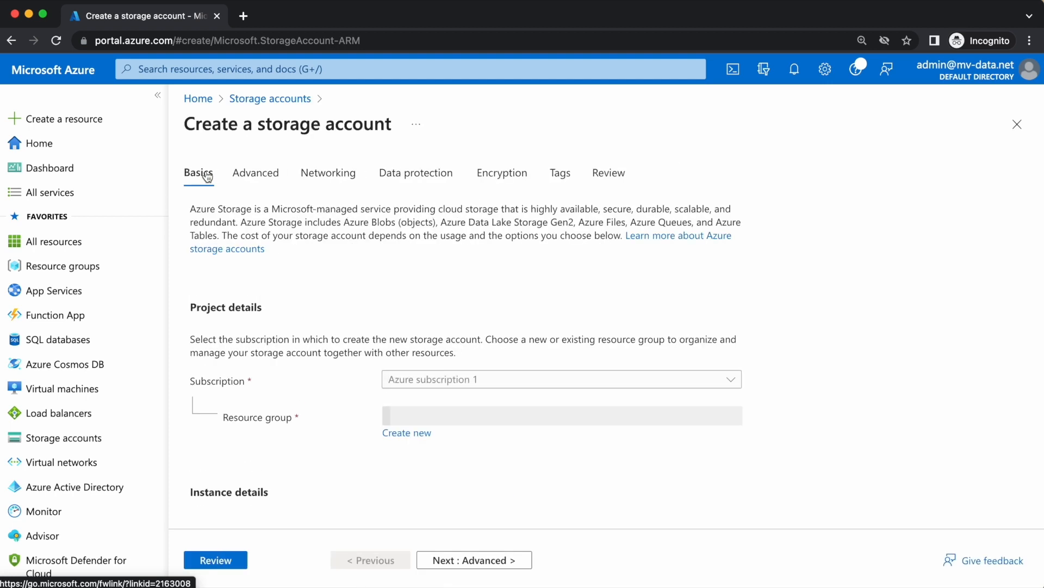
Step: Name the new storage account tempst1 in its instance details
scroll(342, 266, "down", 3)
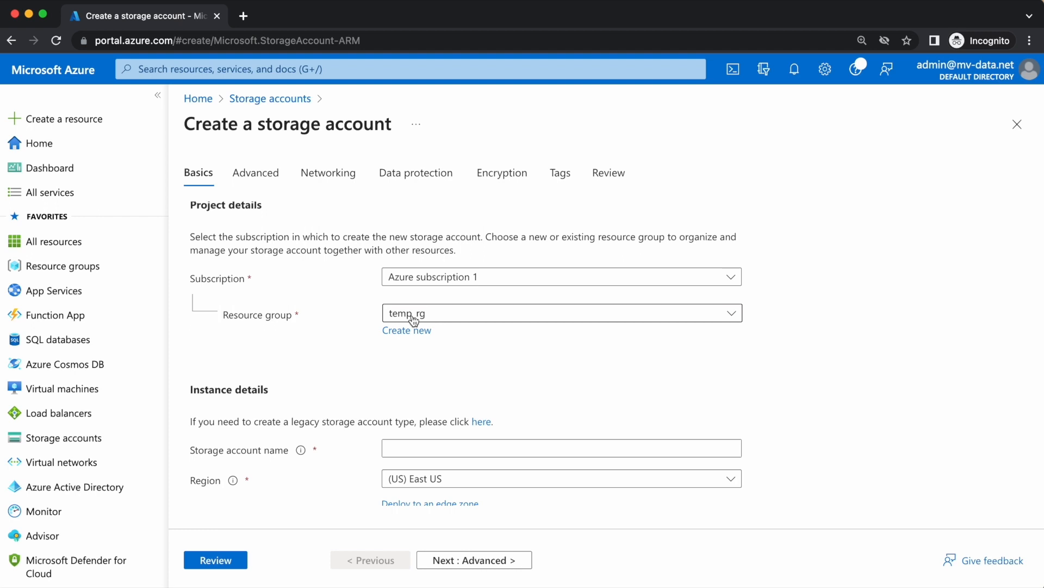
scroll(413, 318, "down", 3)
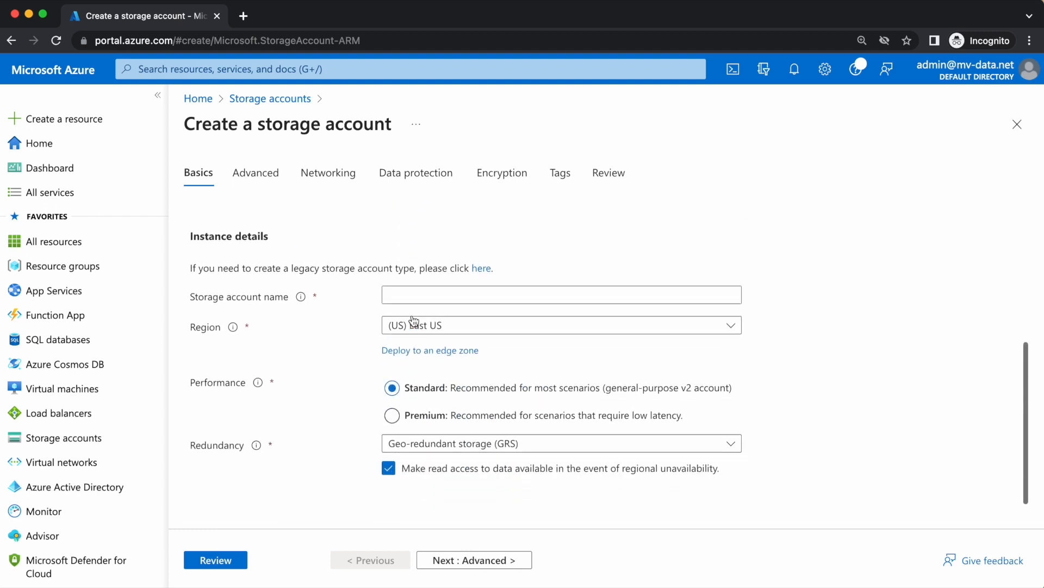
left_click(405, 299)
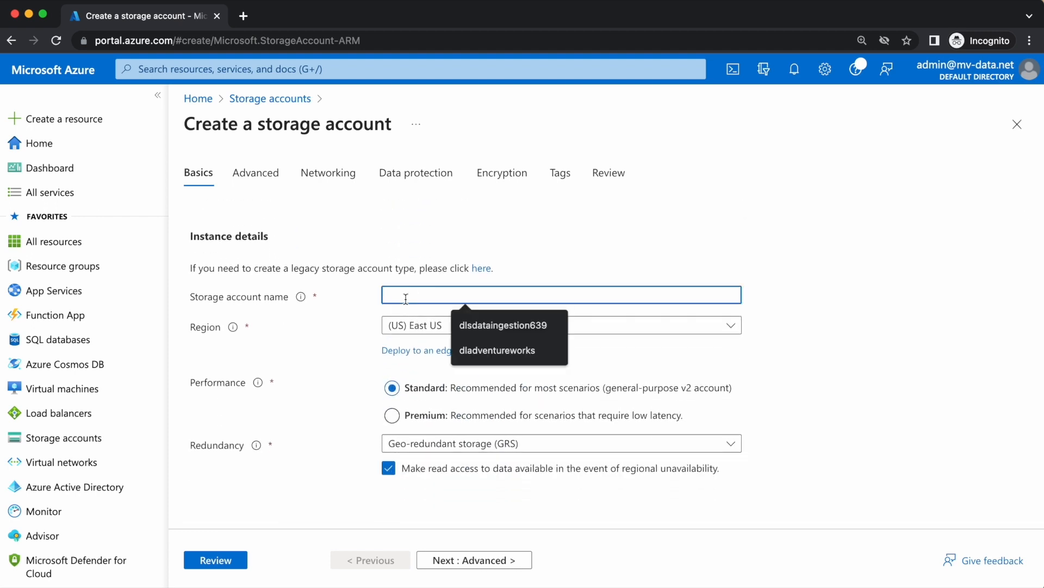
type("temp")
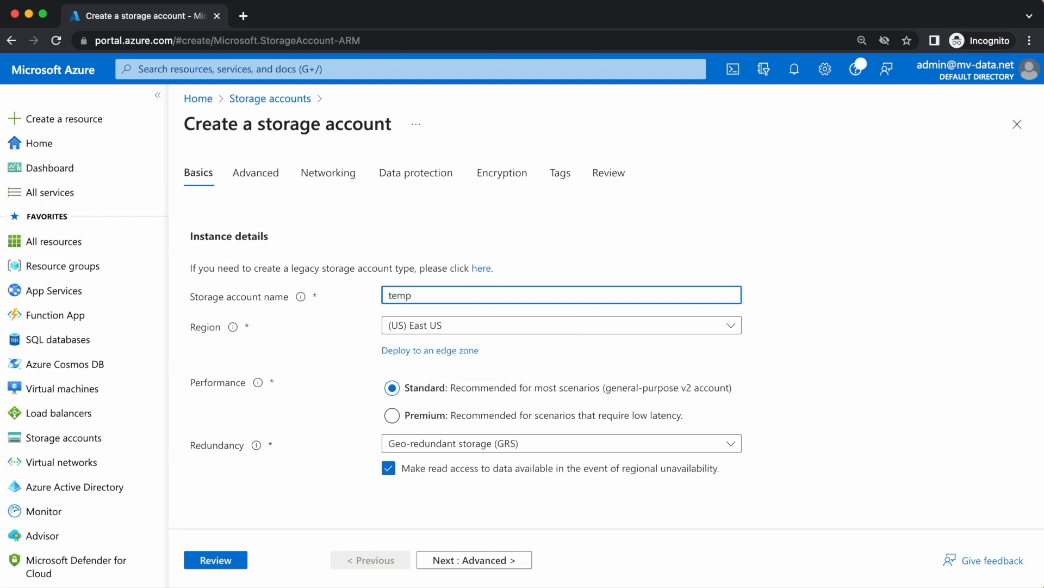
type("st1")
left_click(344, 308)
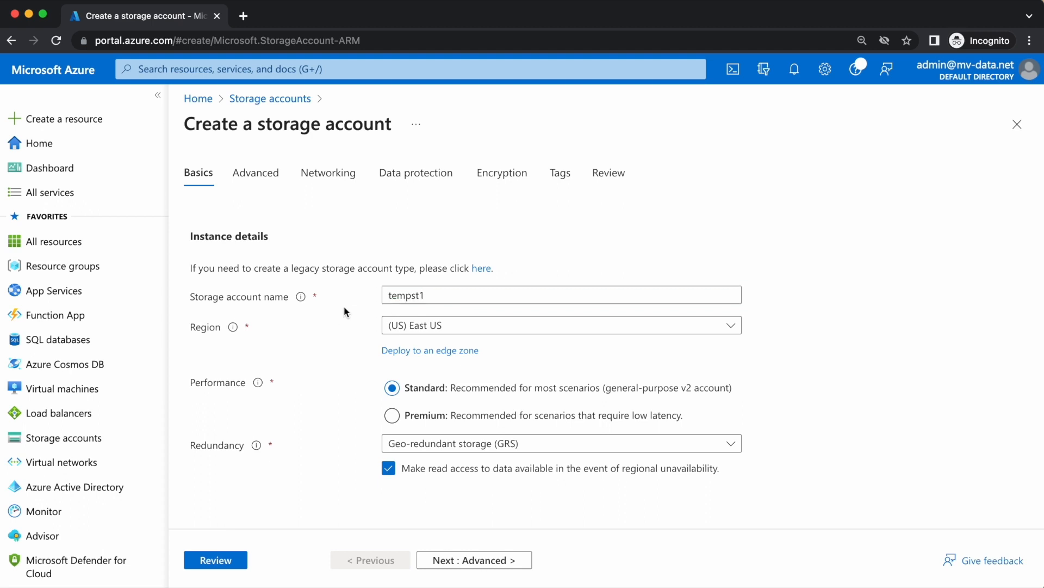
left_click(413, 297)
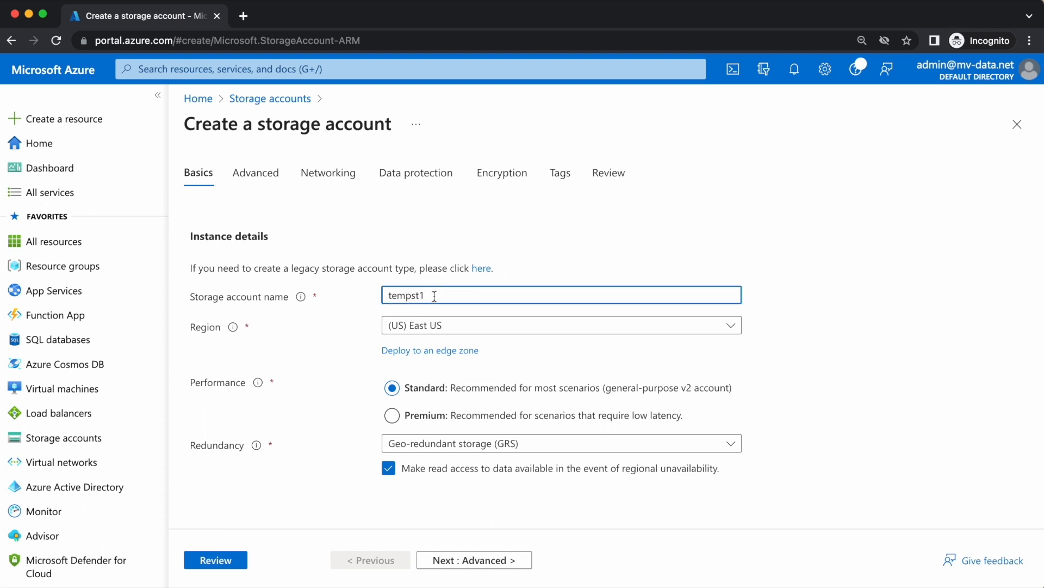
left_click(459, 267)
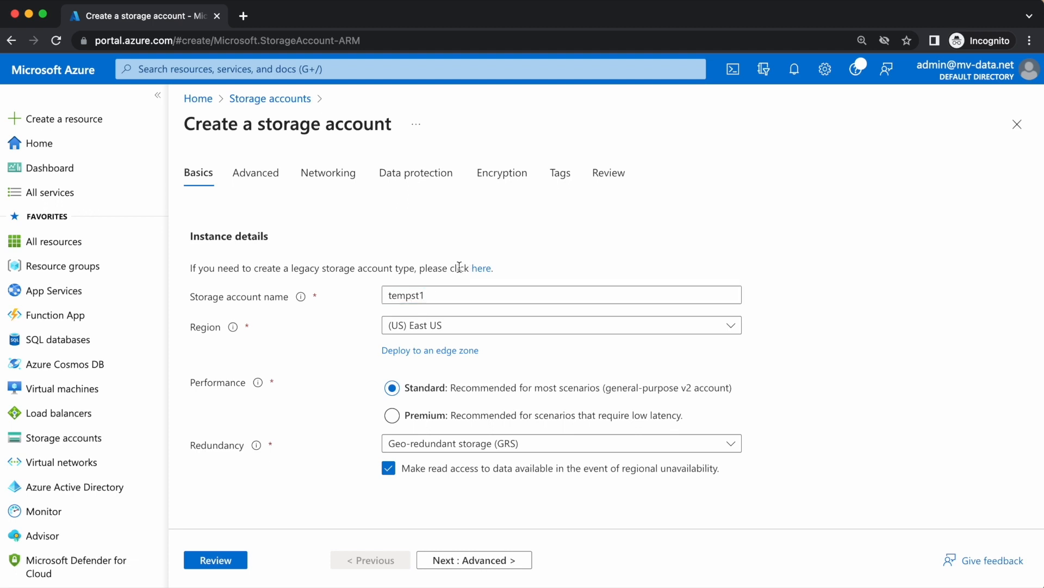
Step: Review the storage account's configuration and create it
left_click(208, 560)
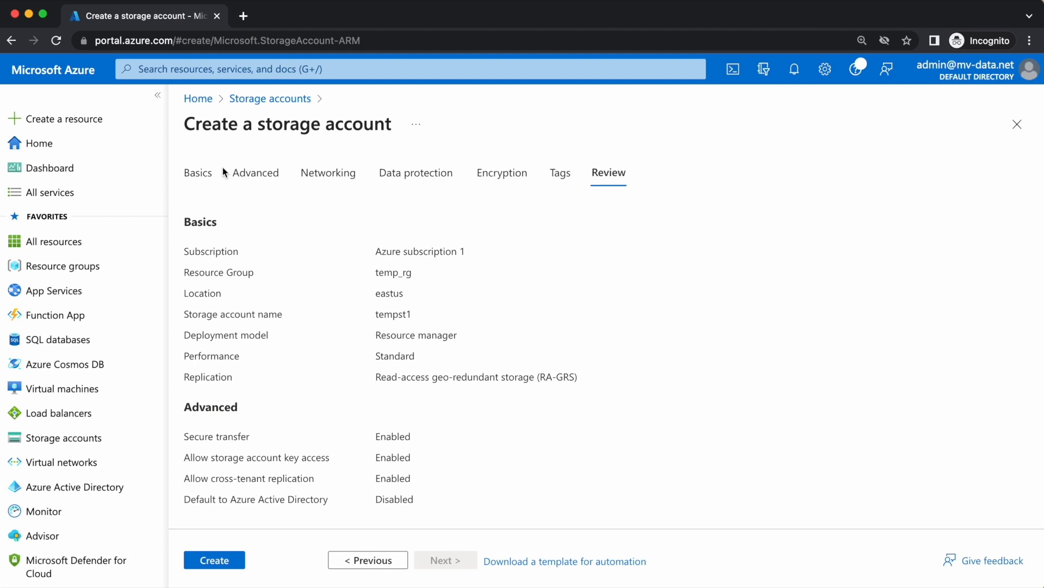
left_click(205, 562)
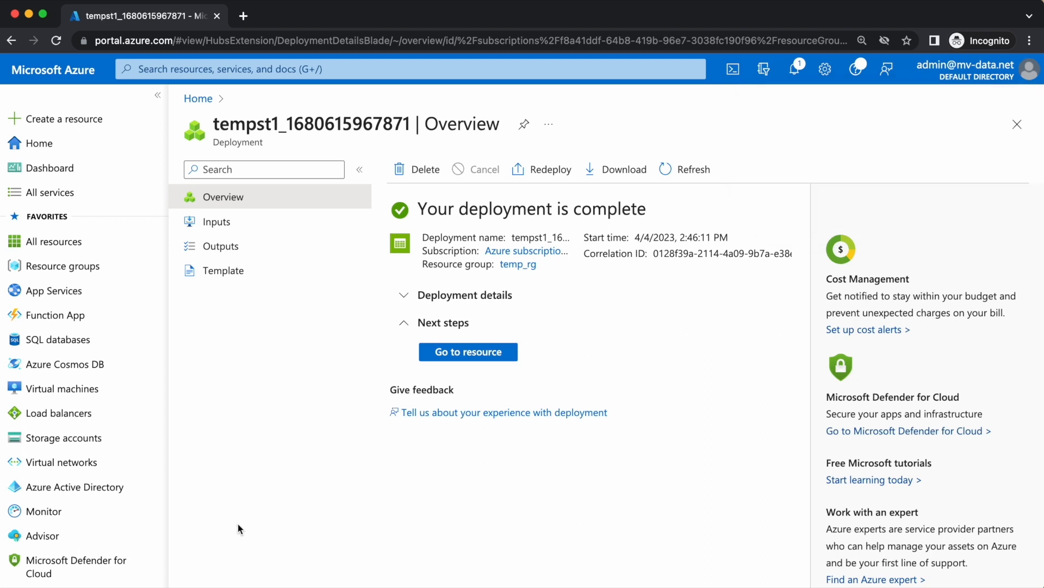
Step: View the deployed tempst1 resource's overview, and bring up the list of all storage accounts
left_click(440, 356)
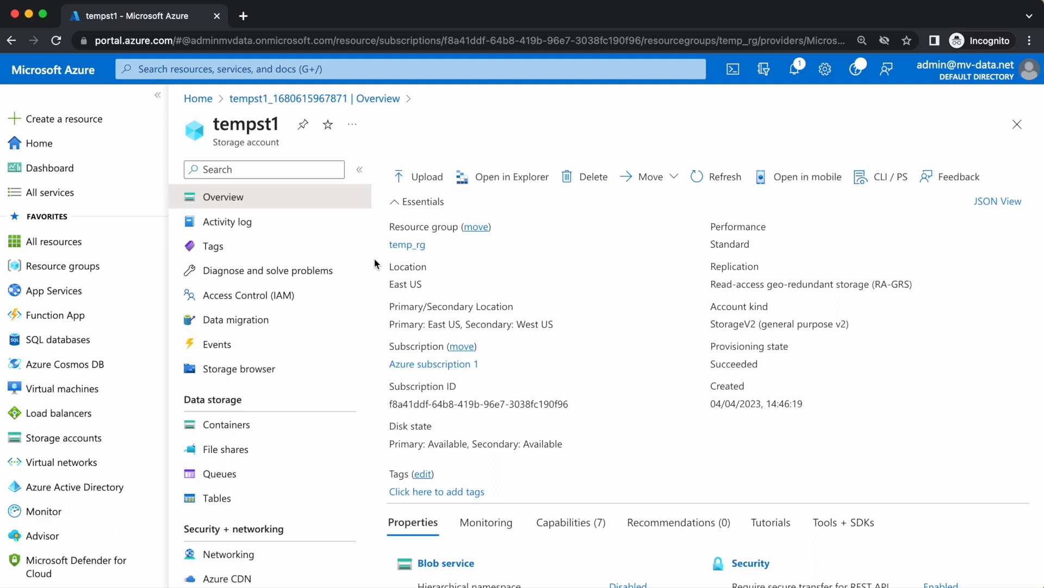
left_click(198, 72)
left_click(169, 249)
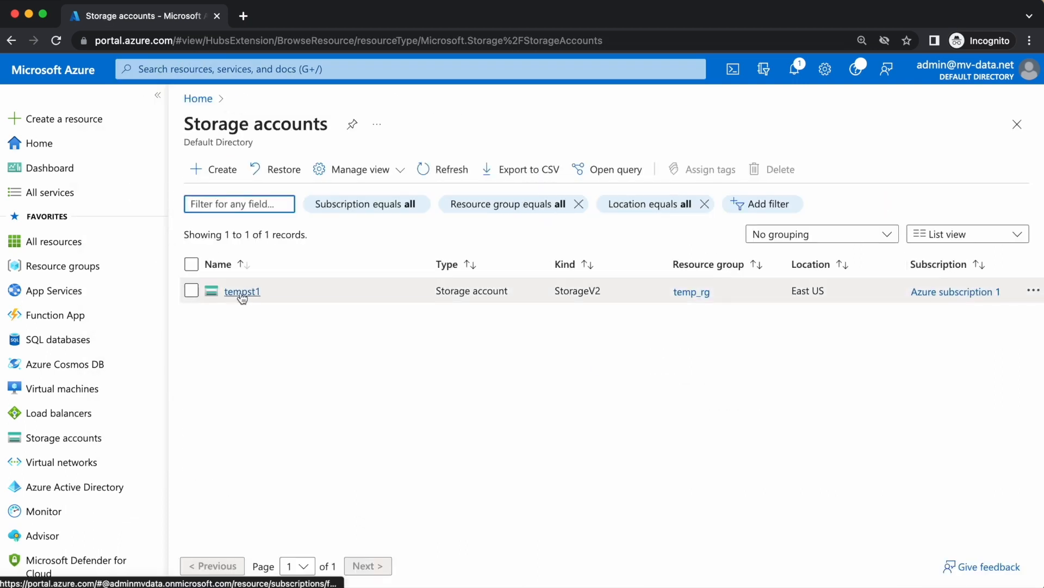
Step: Open tempst1 from the storage accounts list, return to the list once, and reopen tempst1 with the portal menu and list pane collapsed
left_click(241, 292)
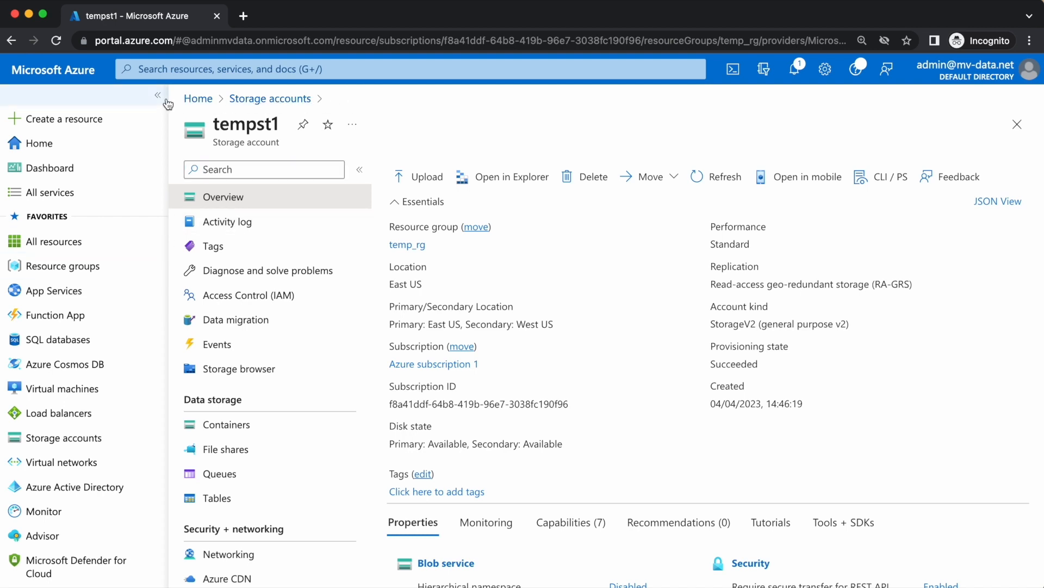
left_click(261, 100)
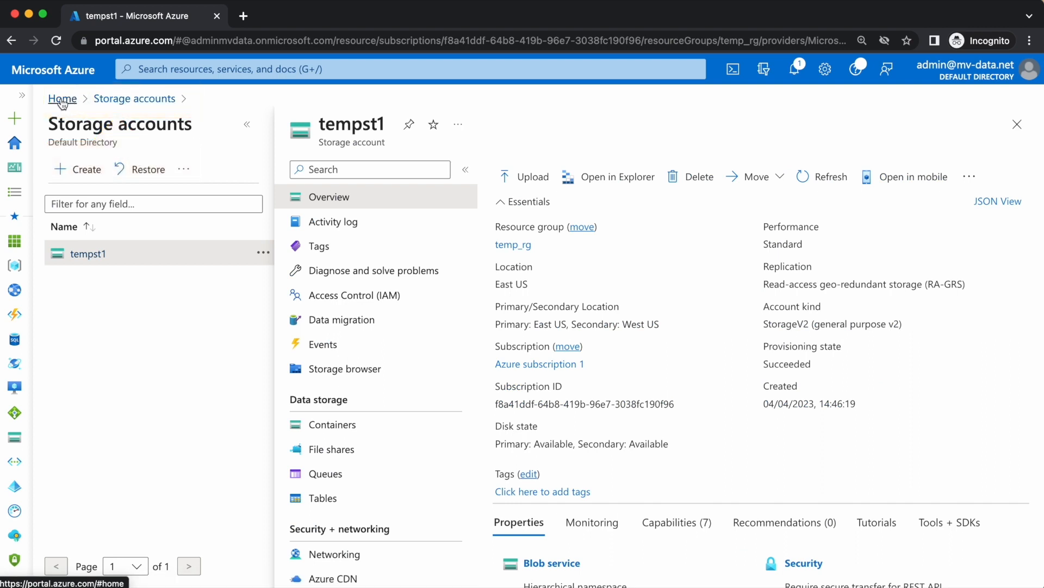
left_click(125, 101)
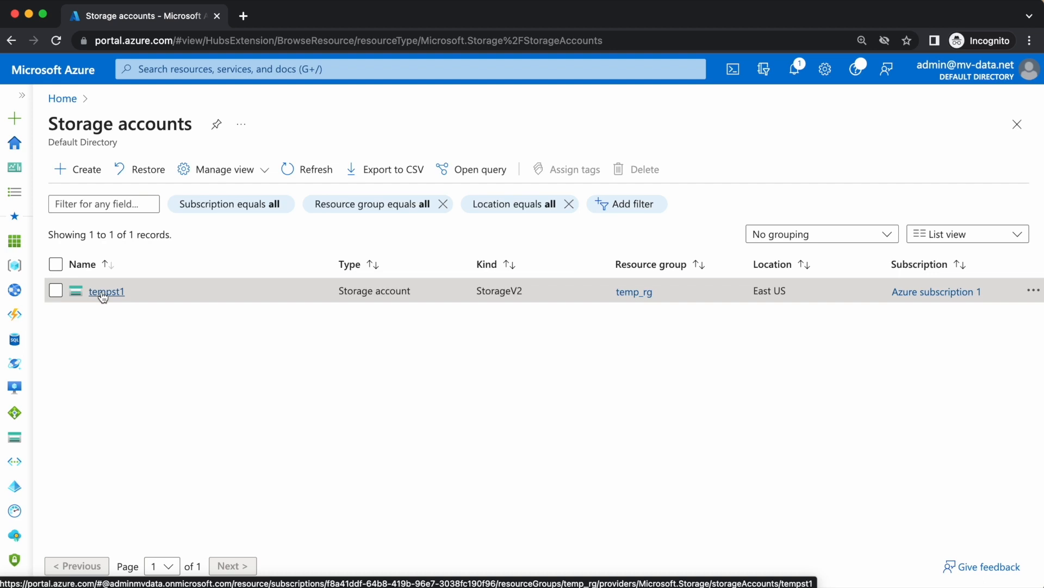
left_click(104, 293)
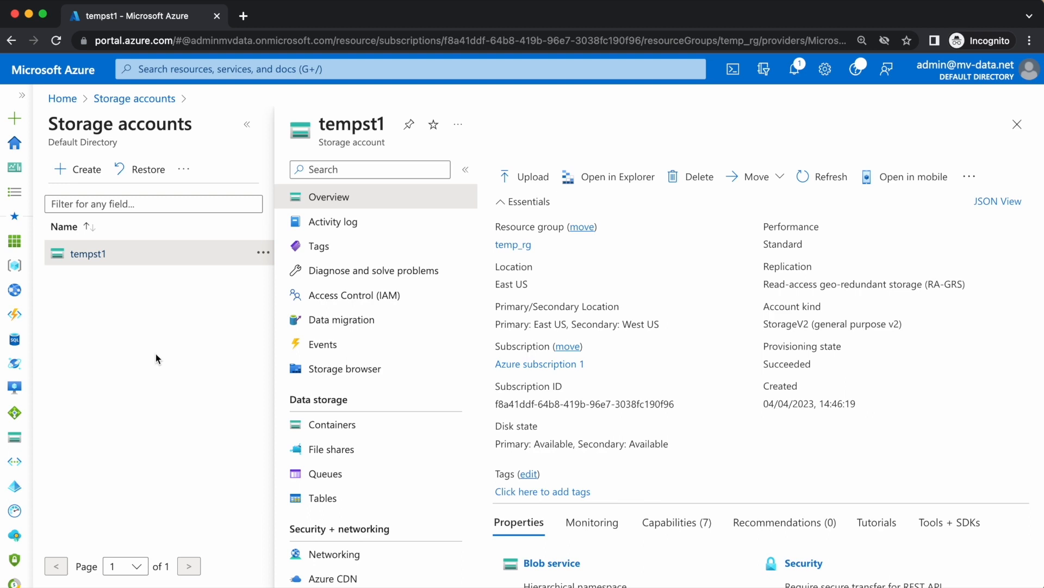
left_click(247, 125)
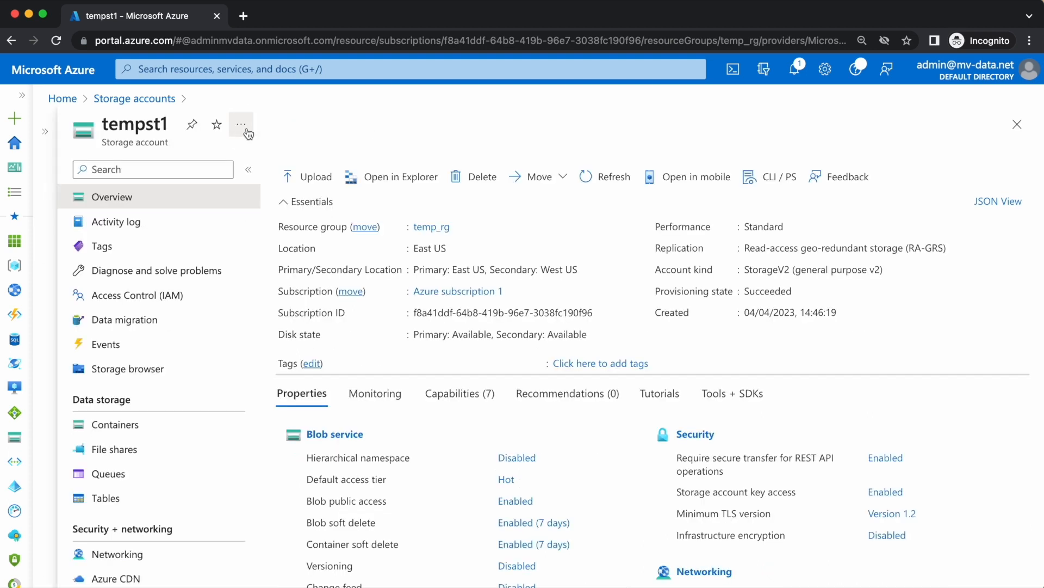
Step: Examine tempst1's activity log, tags and containers, and revisit its overview and activity log
left_click(154, 233)
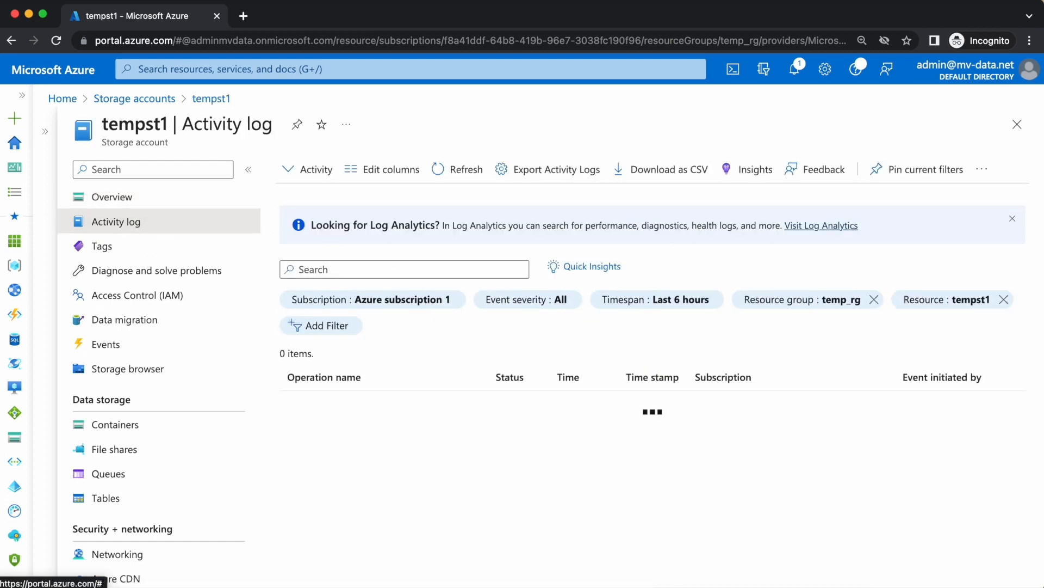
left_click(153, 249)
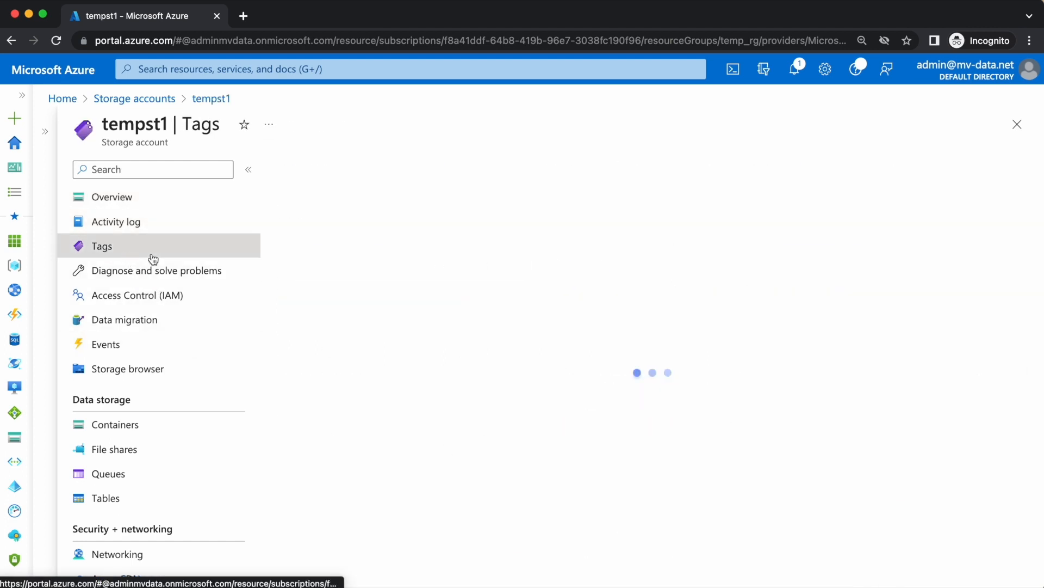
left_click(133, 425)
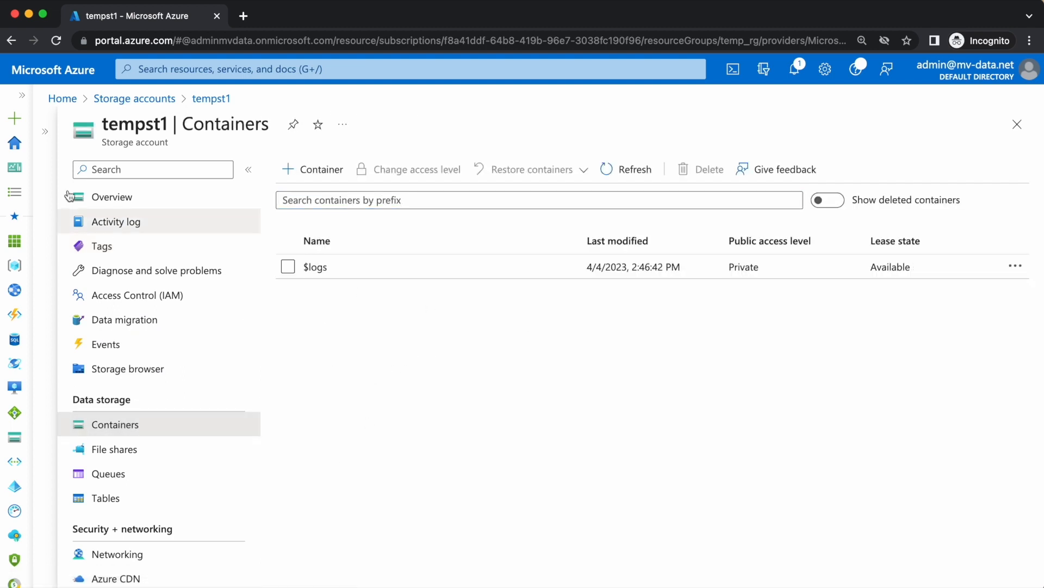
left_click(110, 201)
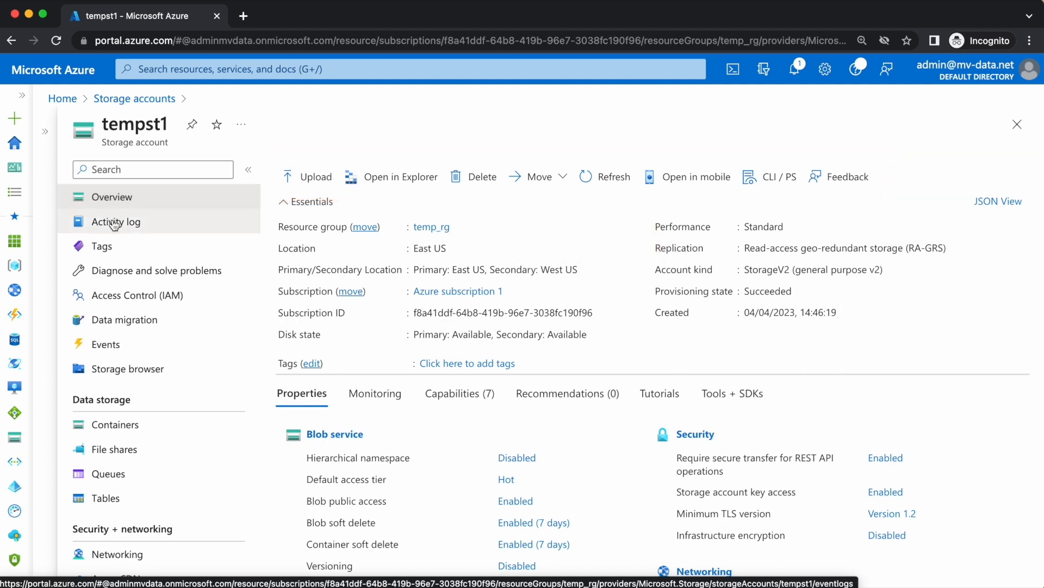
left_click(114, 223)
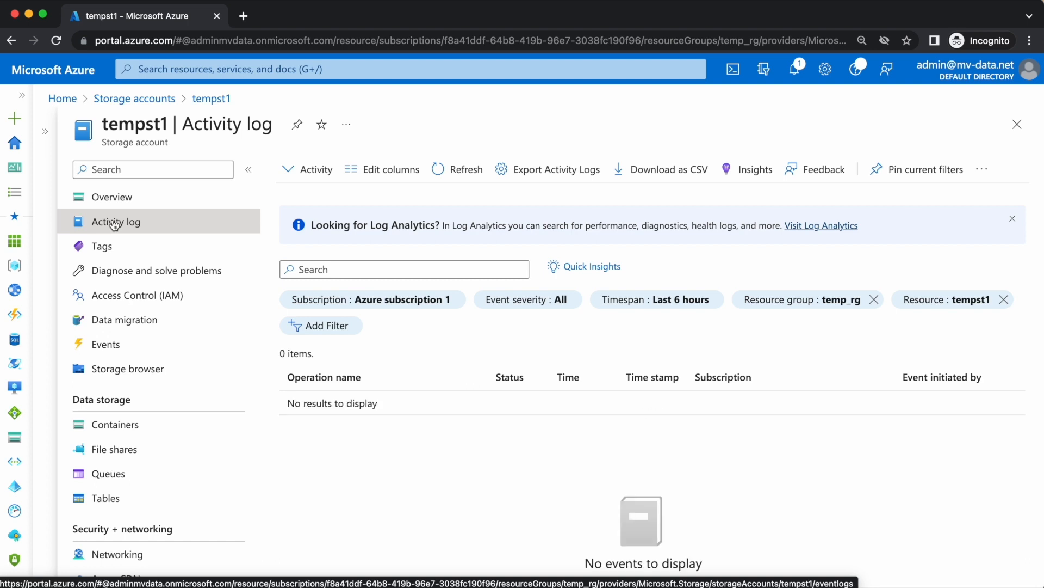
Step: Expand the portal menu, and search the services and marketplace for "storage account" from the resource creation page
left_click(25, 102)
left_click(52, 122)
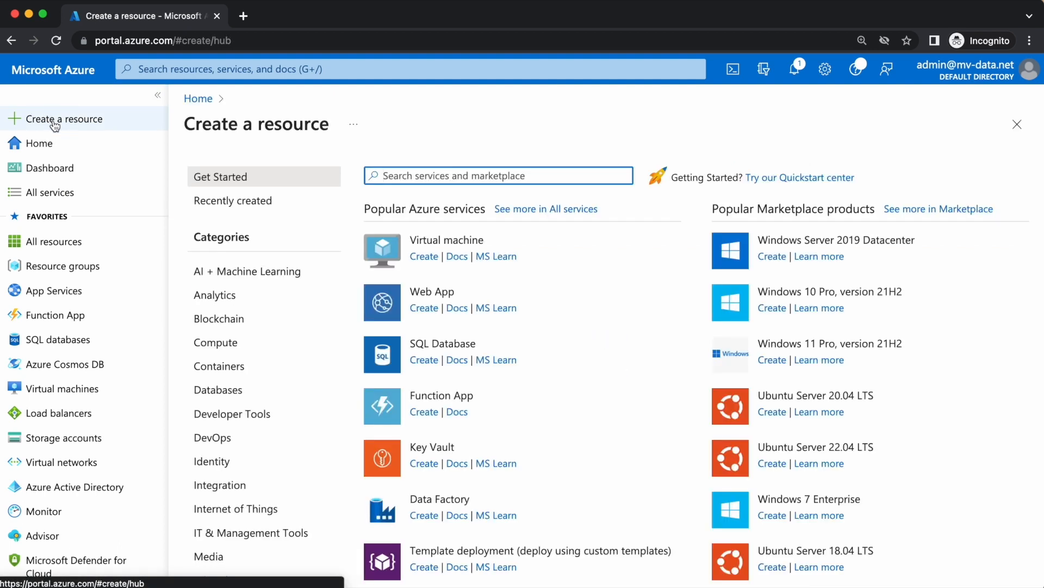
type("storage a")
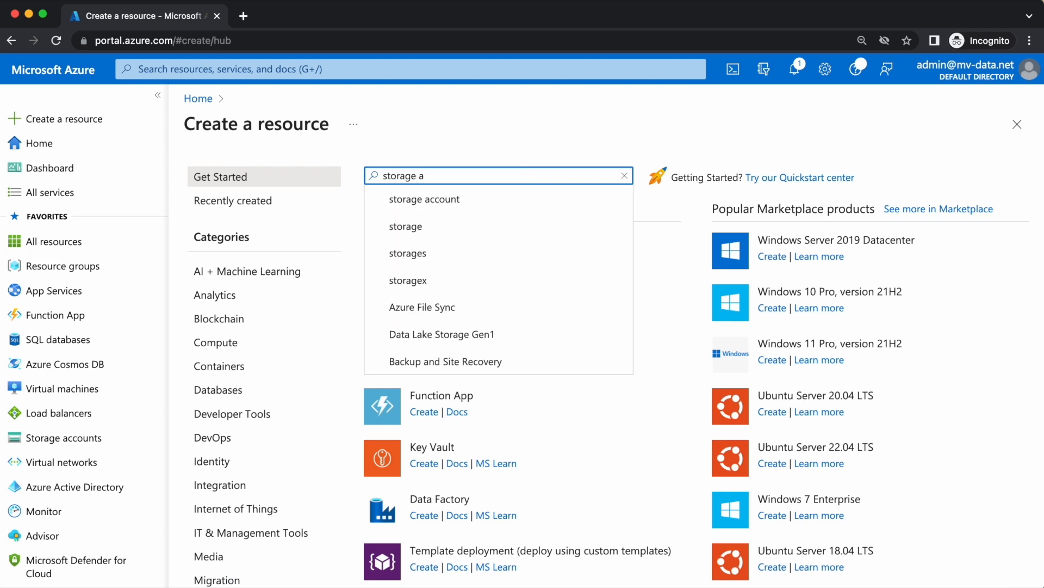
left_click(443, 196)
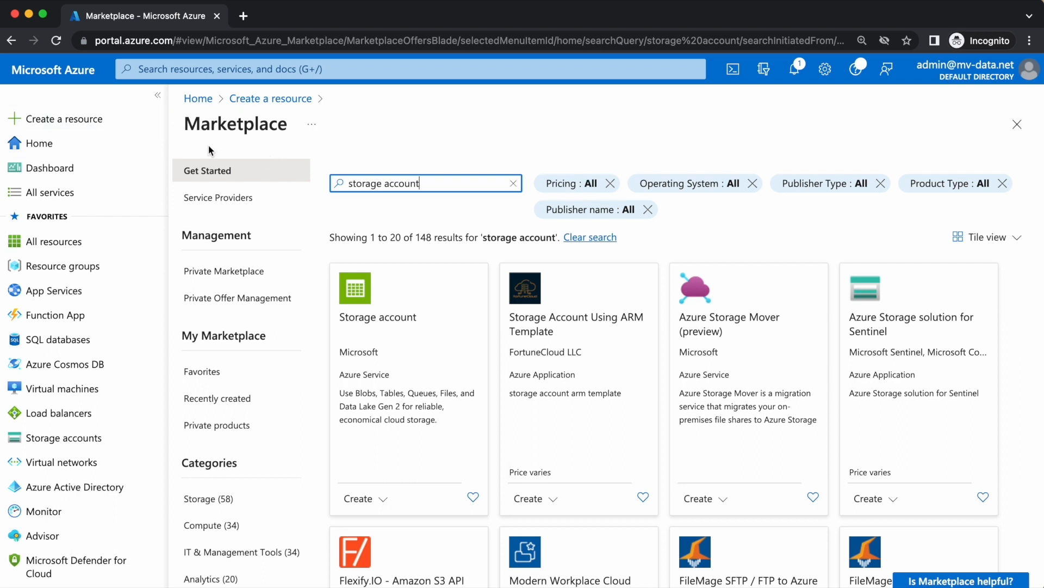
left_click(365, 144)
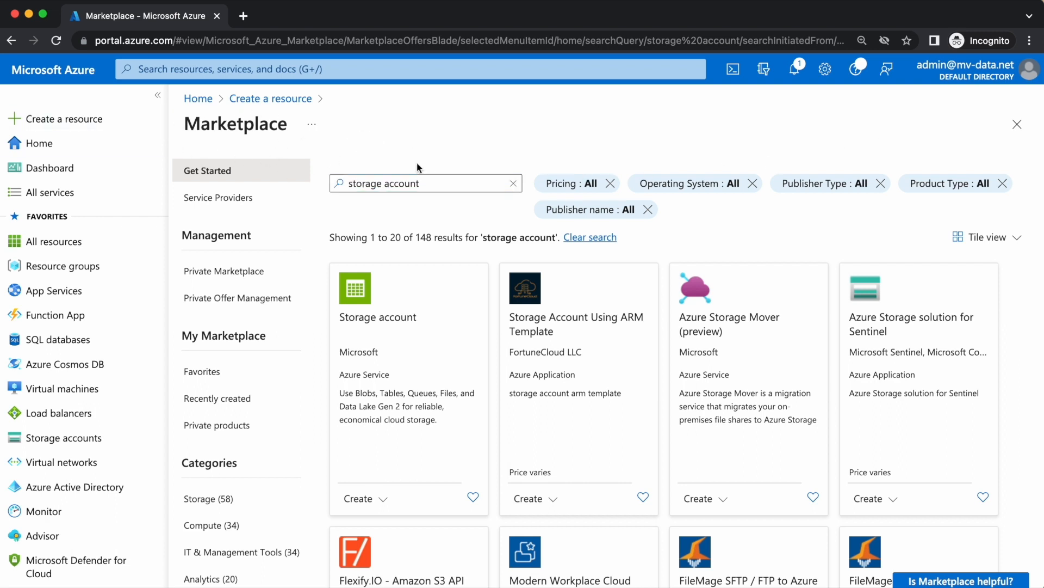
Step: Go back to the resource creation page and browse the full Marketplace from its popular Marketplace products
left_click(67, 121)
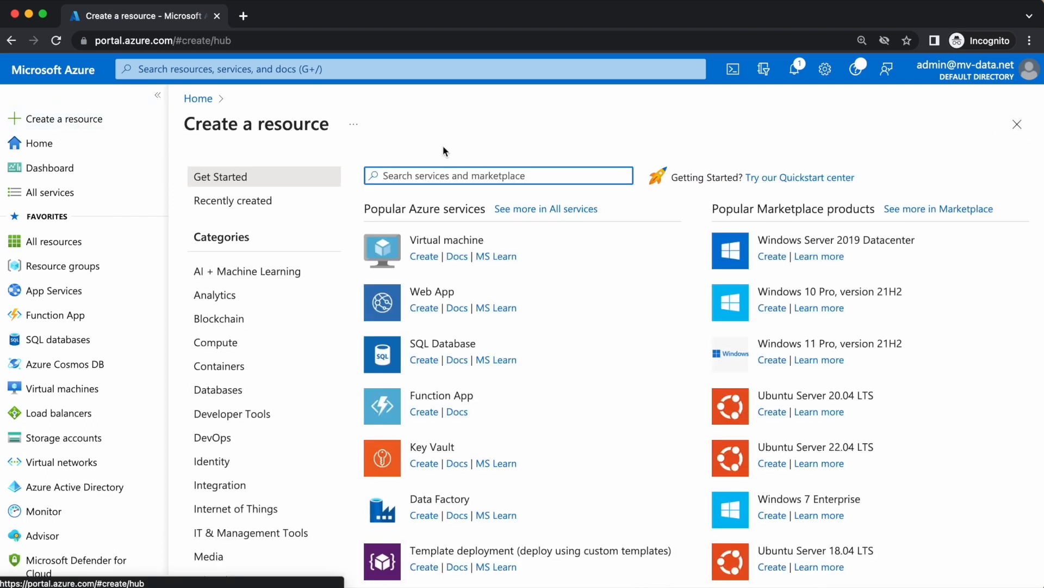
left_click(443, 146)
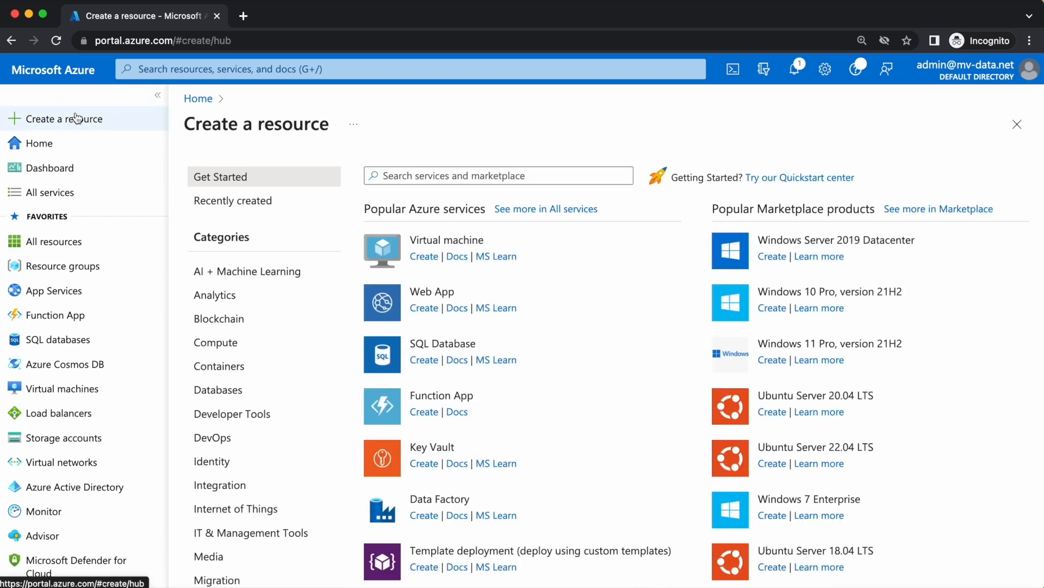
left_click(905, 211)
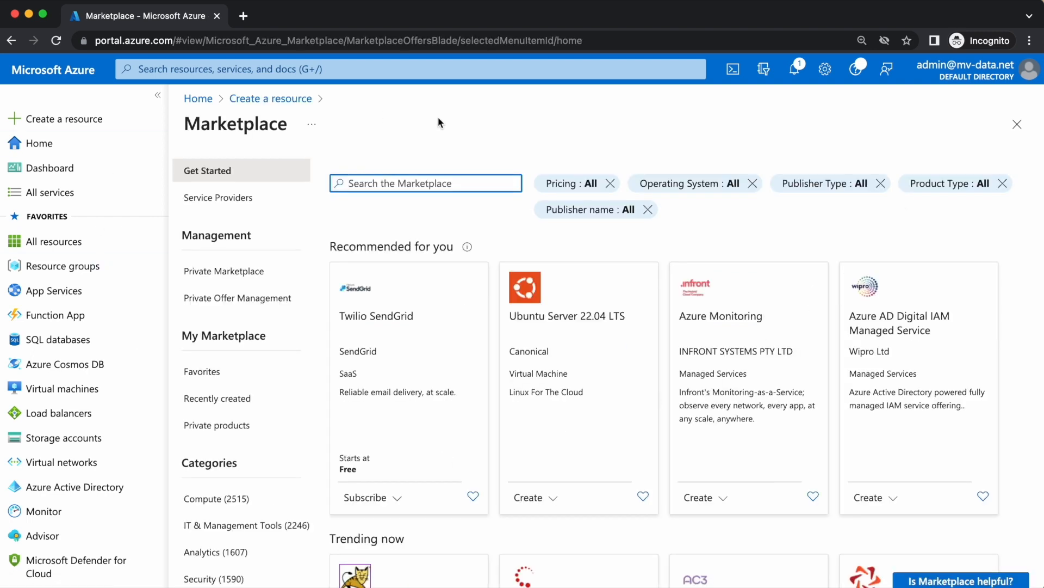
left_click(442, 140)
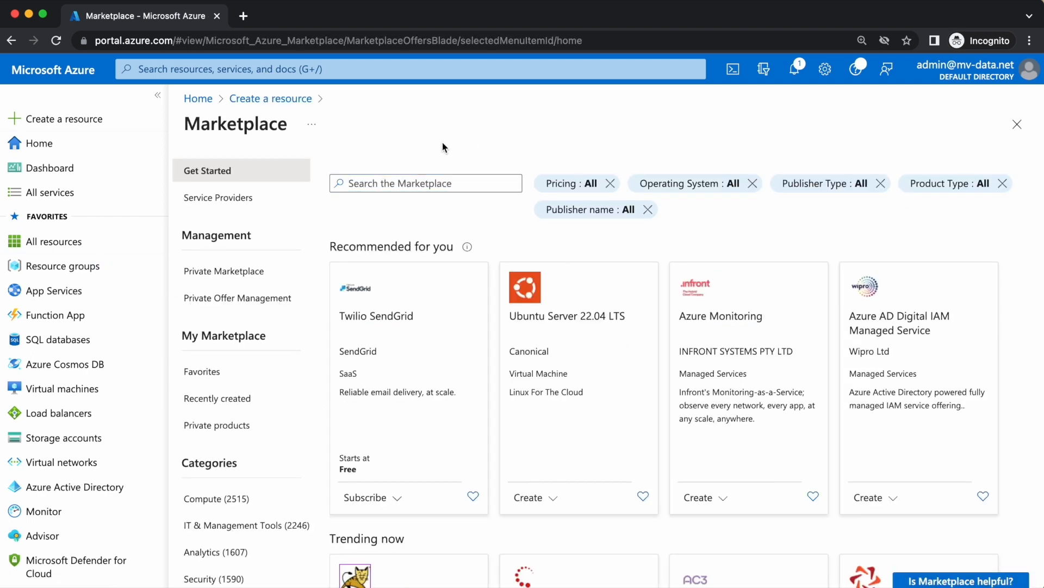